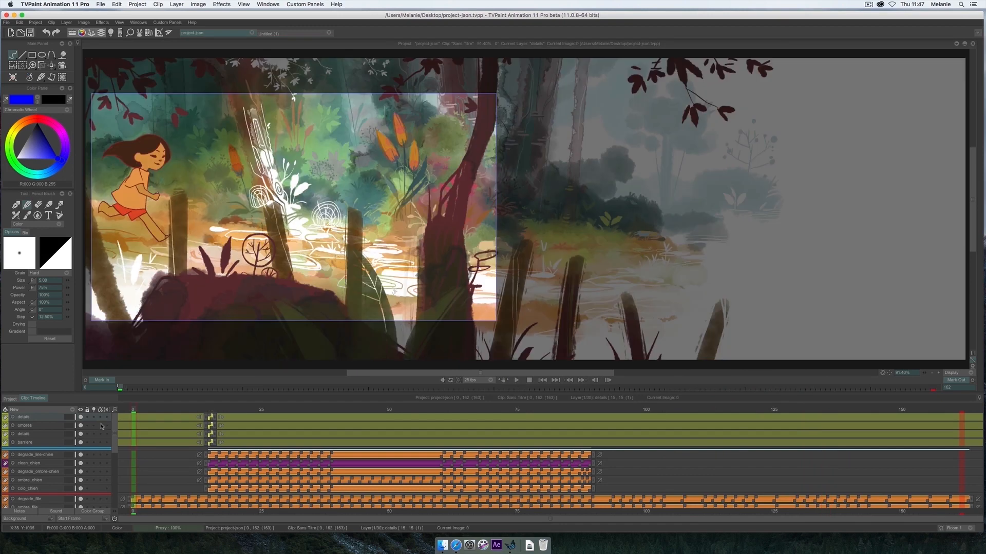
# Step through the clip's layer stack from the upper details layers to the fond layer to examine each layer's content.
pyautogui.moveTo(114, 429)
pyautogui.mouseDown()
pyautogui.moveTo(106, 489)
pyautogui.moveTo(112, 429)
pyautogui.mouseUp()
pyautogui.press('Down')
pyautogui.press('Down')
pyautogui.press('Down')
pyautogui.press('Down')
pyautogui.press('Down')
pyautogui.press('Down')
pyautogui.press('Down')
pyautogui.press('Down')
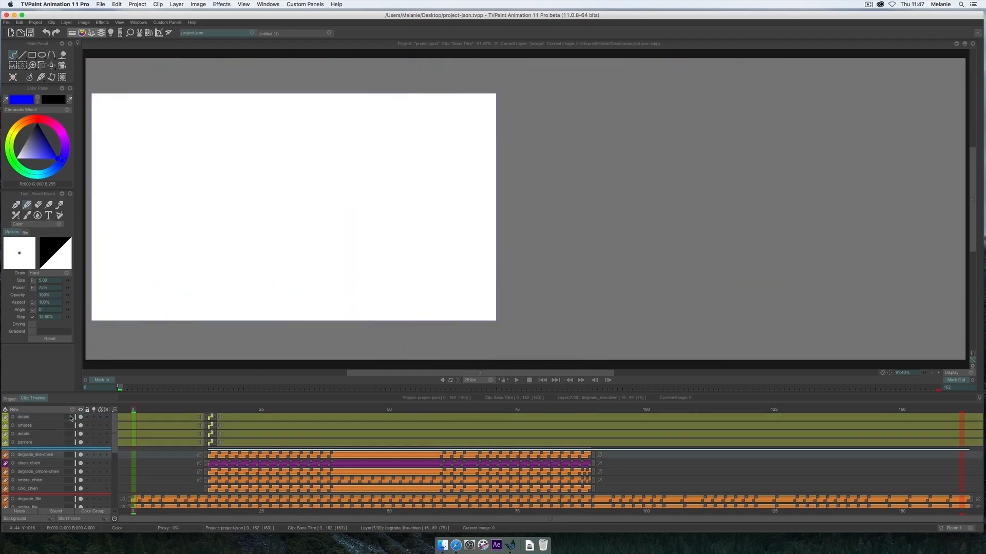
pyautogui.press('Down')
pyautogui.press('Down')
pyautogui.press('Down')
pyautogui.press('Down')
pyautogui.press('Down')
pyautogui.press('Down')
pyautogui.press('Down')
pyautogui.press('Down')
pyautogui.press('Down')
pyautogui.press('Down')
pyautogui.press('Down')
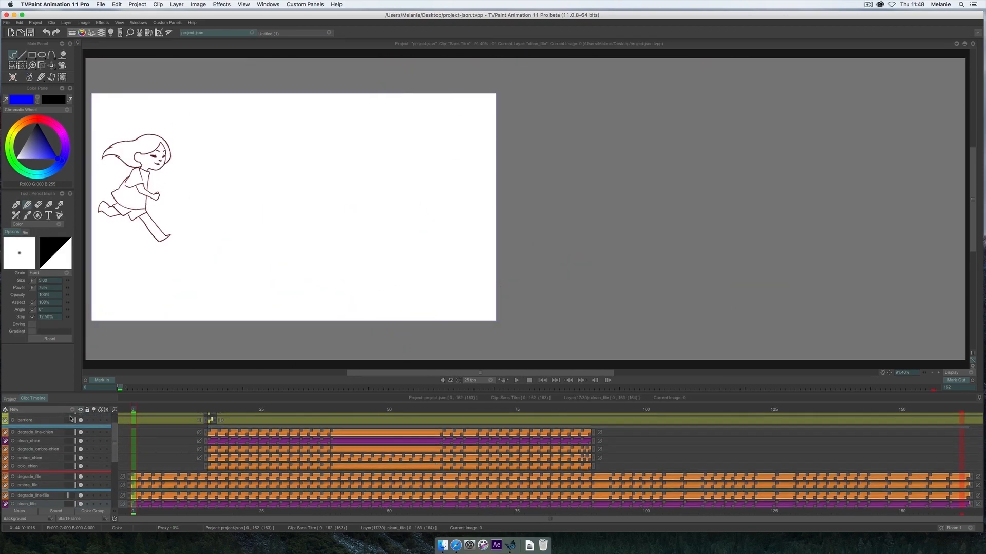
pyautogui.press('Down')
pyautogui.press('Down')
pyautogui.press('Down')
pyautogui.press('Down')
pyautogui.press('Down')
pyautogui.press('Down')
pyautogui.press('Down')
pyautogui.press('Down')
pyautogui.press('Down')
pyautogui.press('Down')
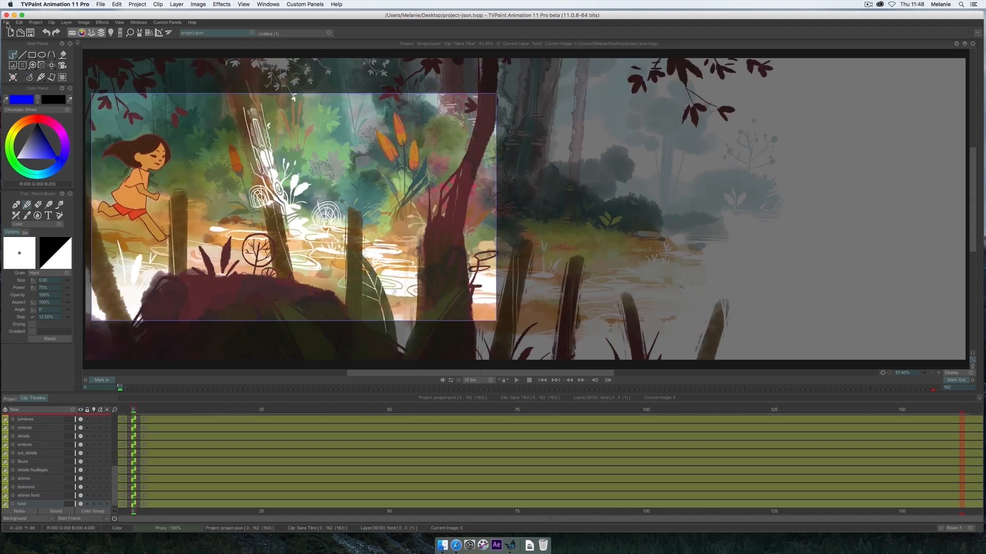
# Start a footage export of the clip layers structure as JSON (.json + images), keeping the Visible Layers option off.
pyautogui.click(6, 22)
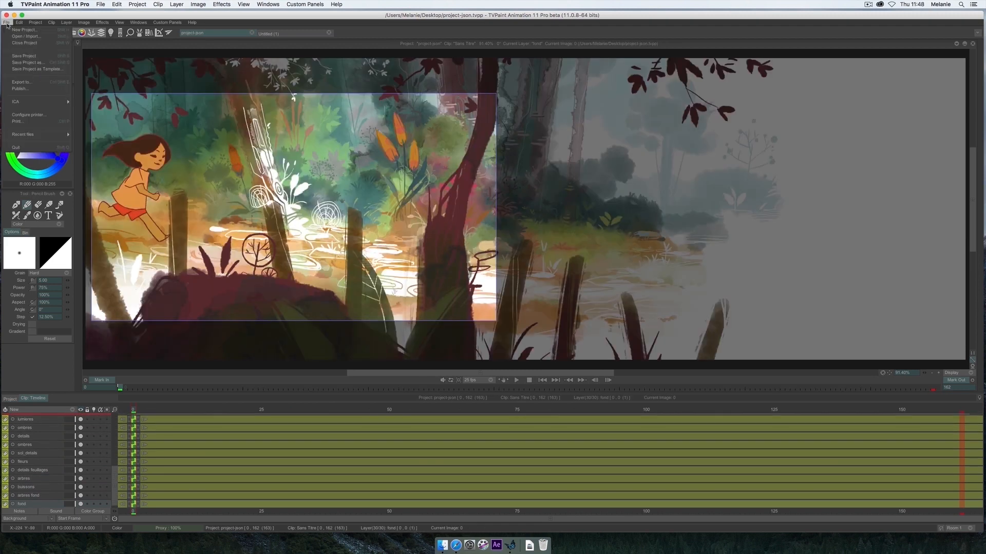
pyautogui.click(26, 82)
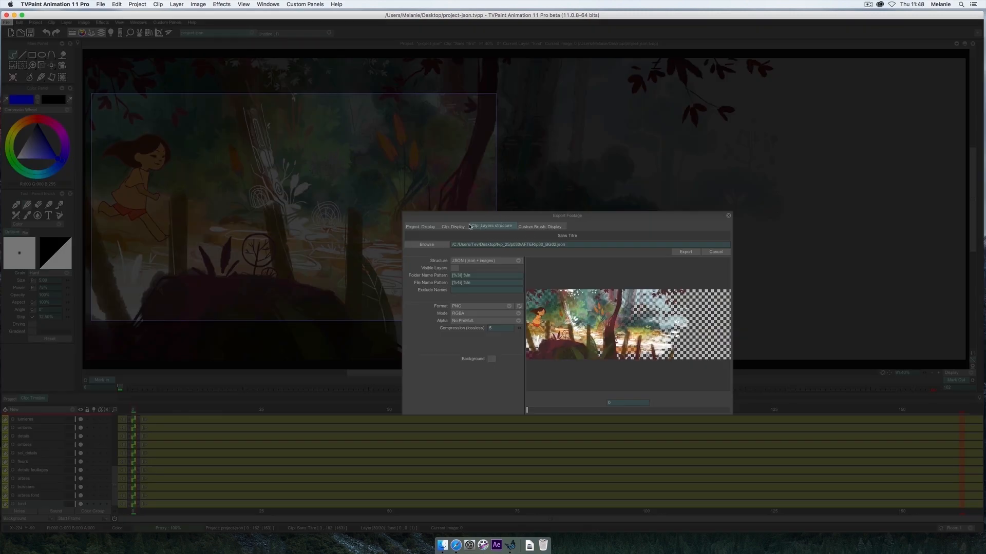
pyautogui.click(490, 261)
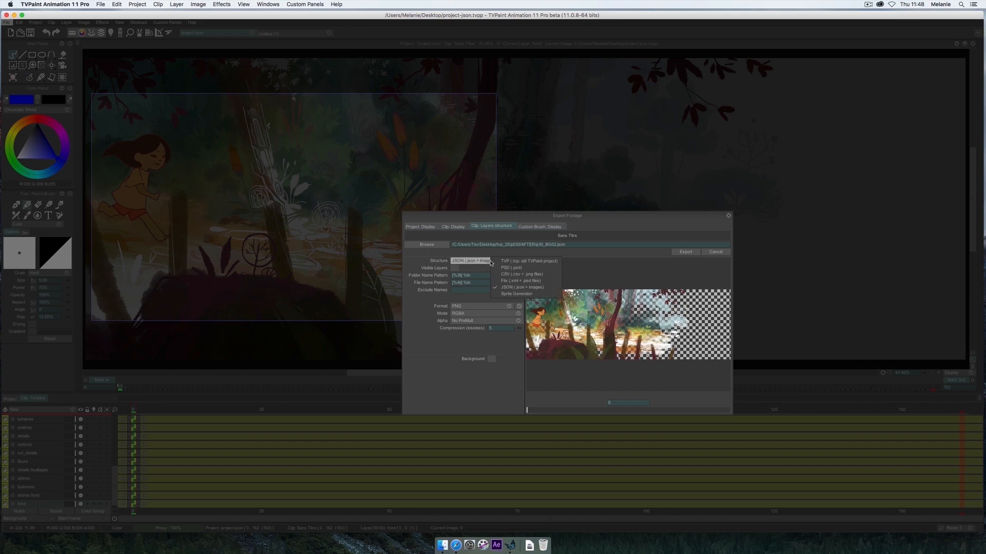
pyautogui.click(514, 287)
pyautogui.click(455, 268)
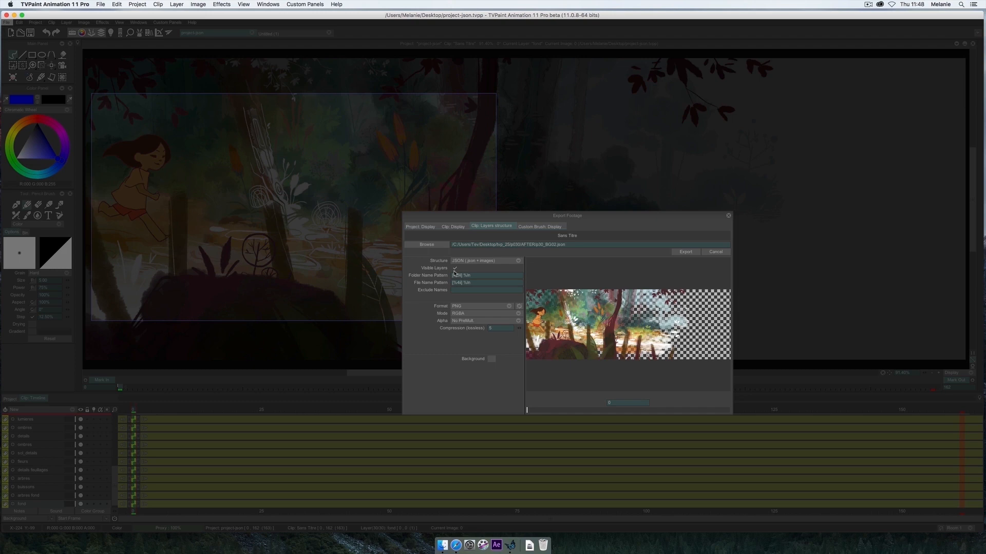
pyautogui.click(455, 269)
# Try TIFF as the export image format with LZW compression.
pyautogui.click(492, 307)
pyautogui.click(506, 330)
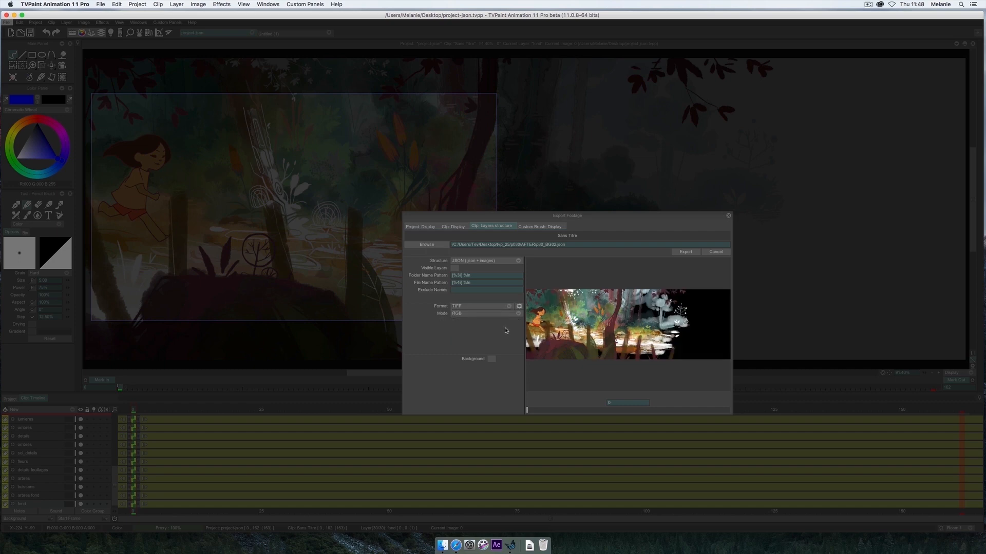
pyautogui.click(519, 306)
pyautogui.click(508, 277)
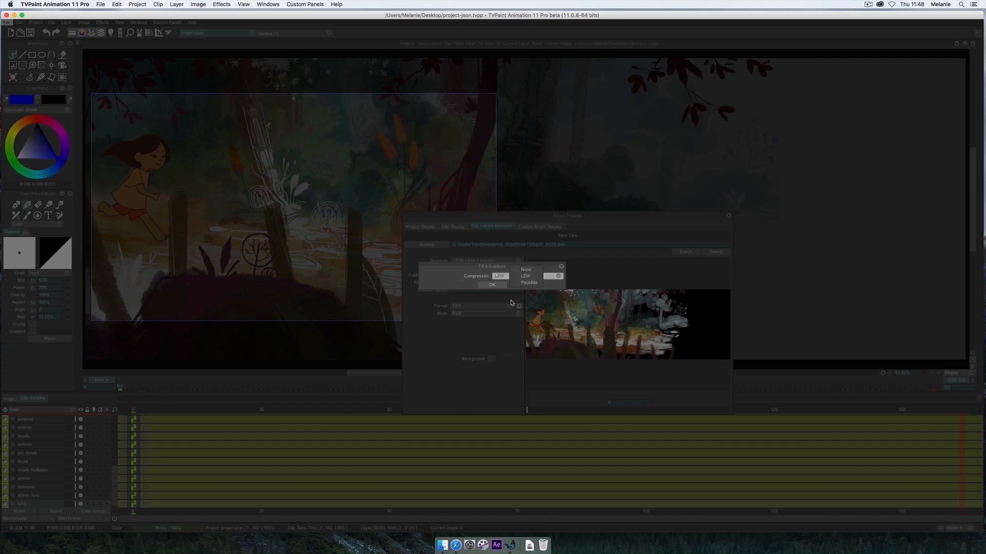
pyautogui.click(526, 276)
pyautogui.click(492, 286)
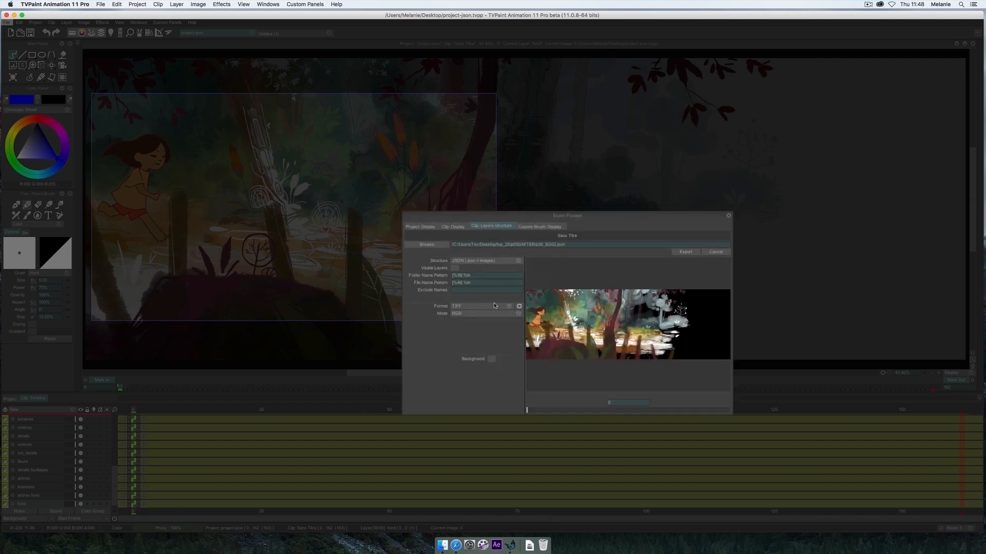
# Set the export images to PNG in RGBA (32 bits) mode with No PreMult alpha, leaving the background excluded.
pyautogui.click(494, 306)
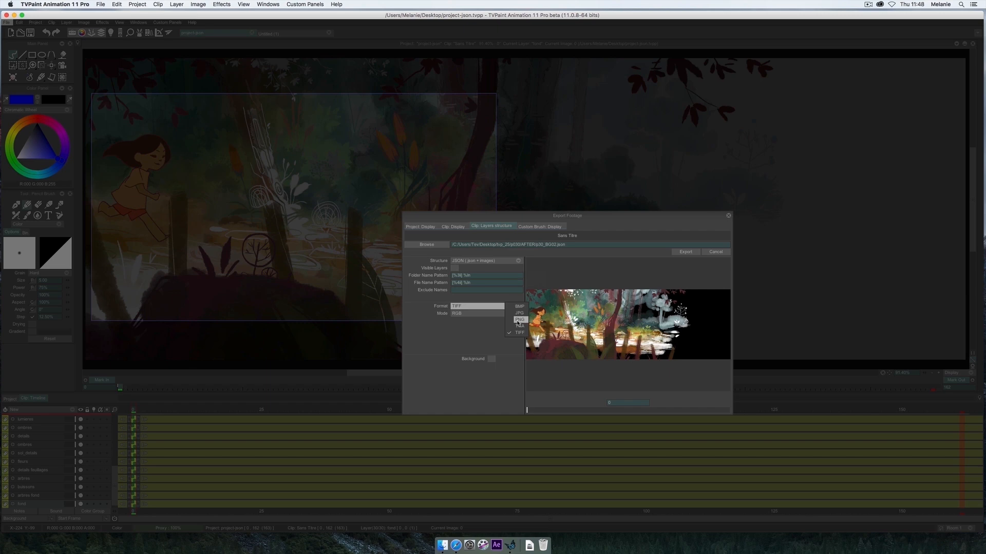
pyautogui.click(520, 320)
pyautogui.click(485, 314)
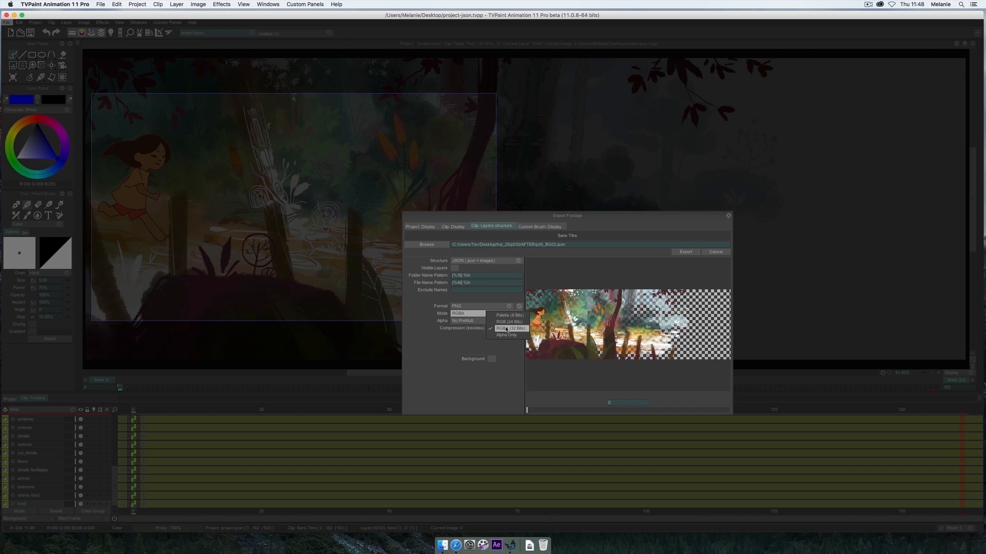
pyautogui.click(507, 329)
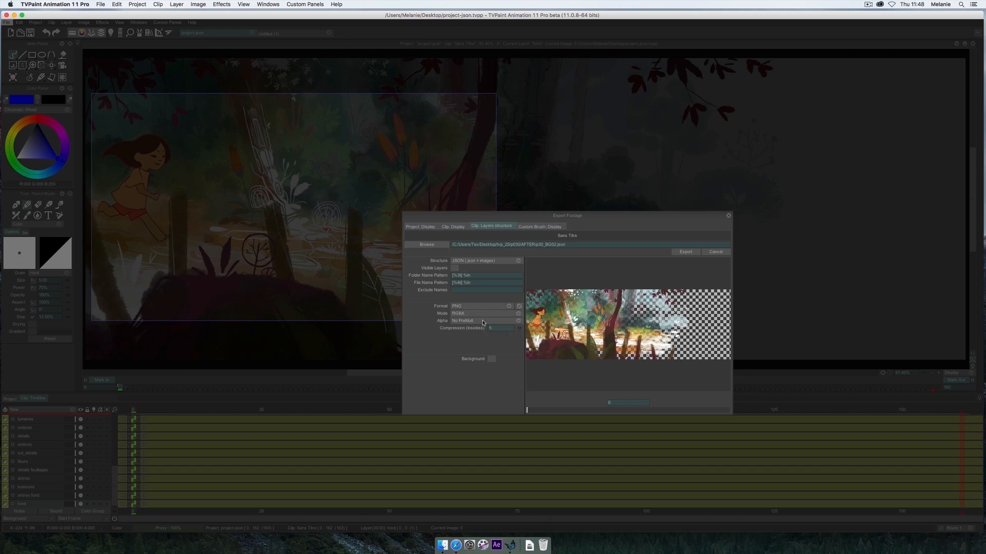
pyautogui.click(464, 321)
pyautogui.click(464, 321)
pyautogui.click(492, 360)
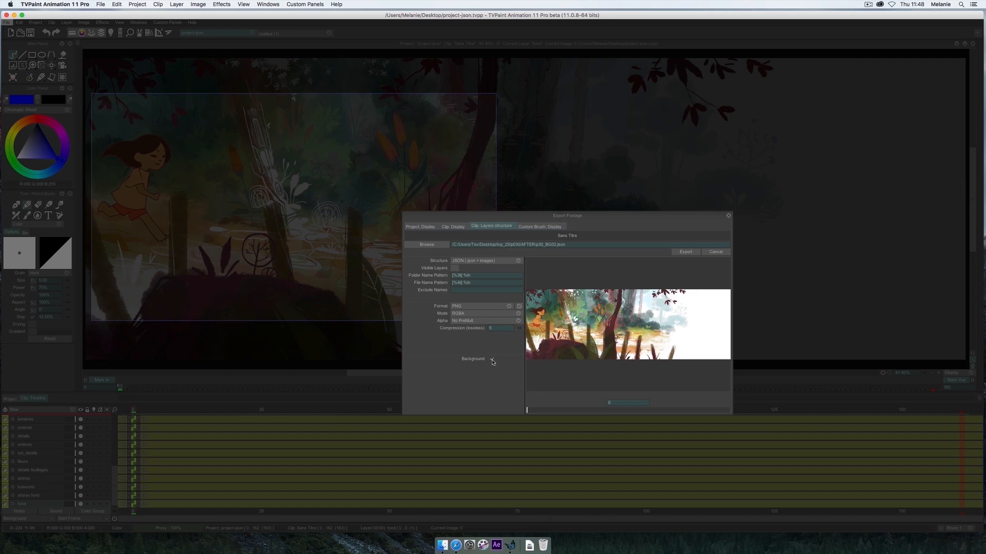
pyautogui.click(492, 360)
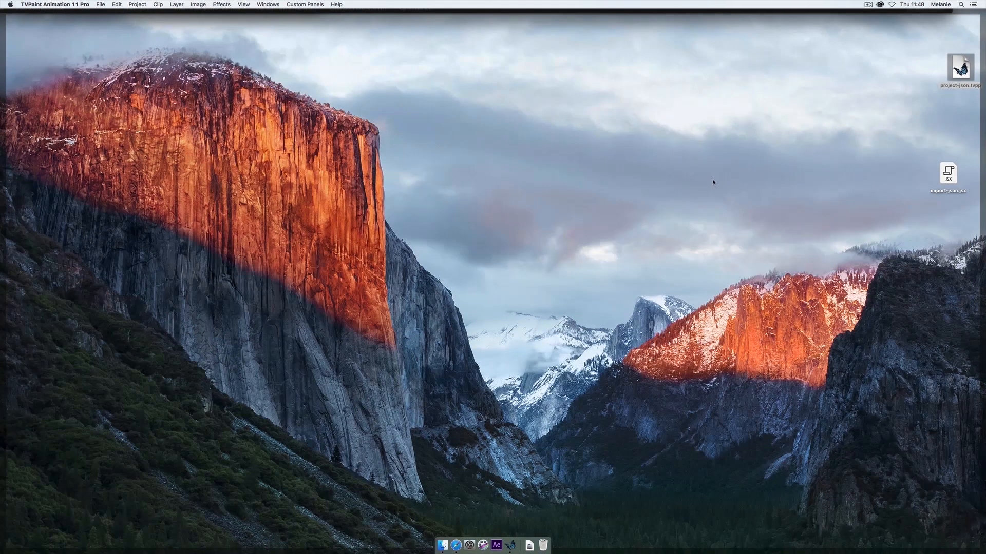
# Create a new folder on the desktop and name it export-after-effects.
pyautogui.rightClick(712, 182)
pyautogui.click(722, 185)
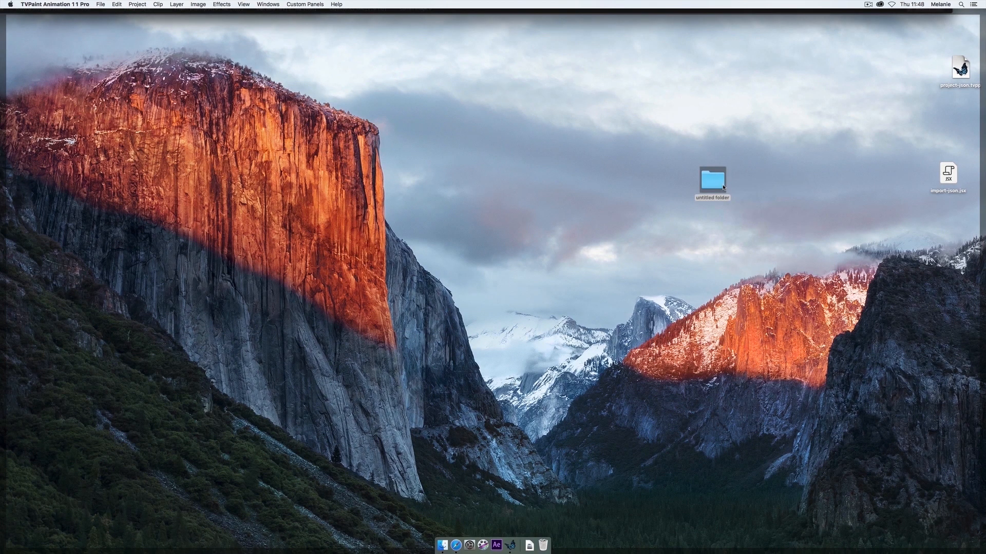
pyautogui.click(720, 196)
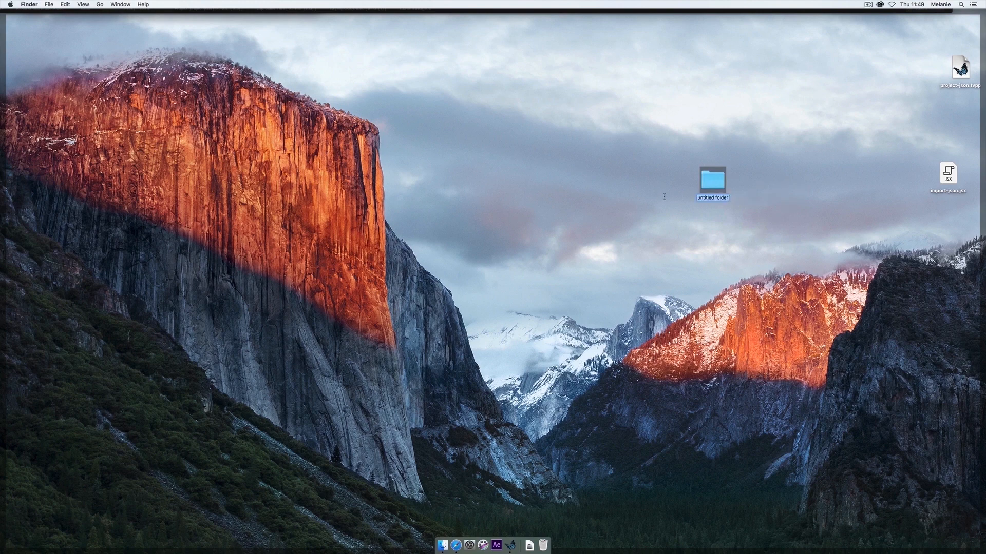
pyautogui.write('export-after-effects')
pyautogui.press('Return')
# Switch back to TVPaint and export the layers structure as p30_BG02.json into the desktop's export-after-effects folder.
pyautogui.click(510, 545)
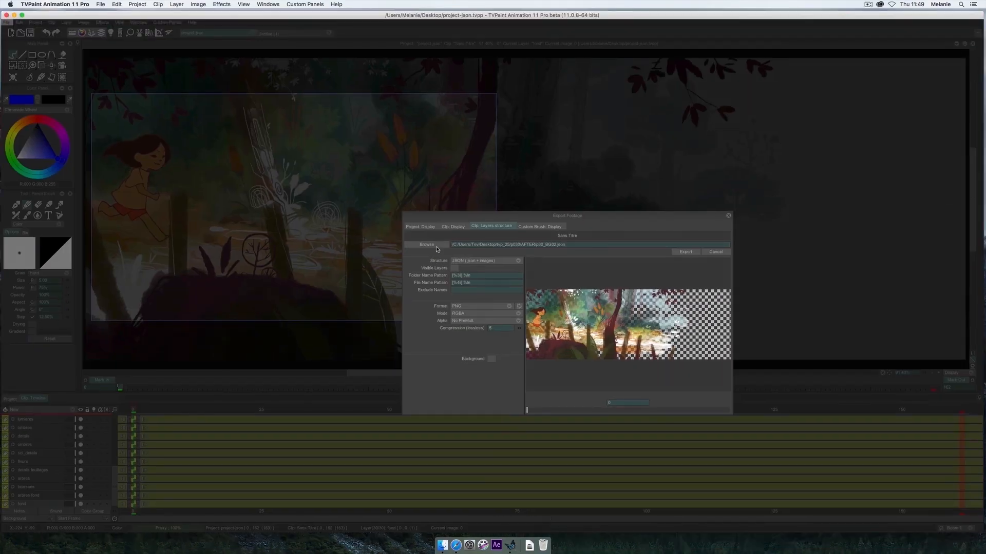
pyautogui.click(436, 245)
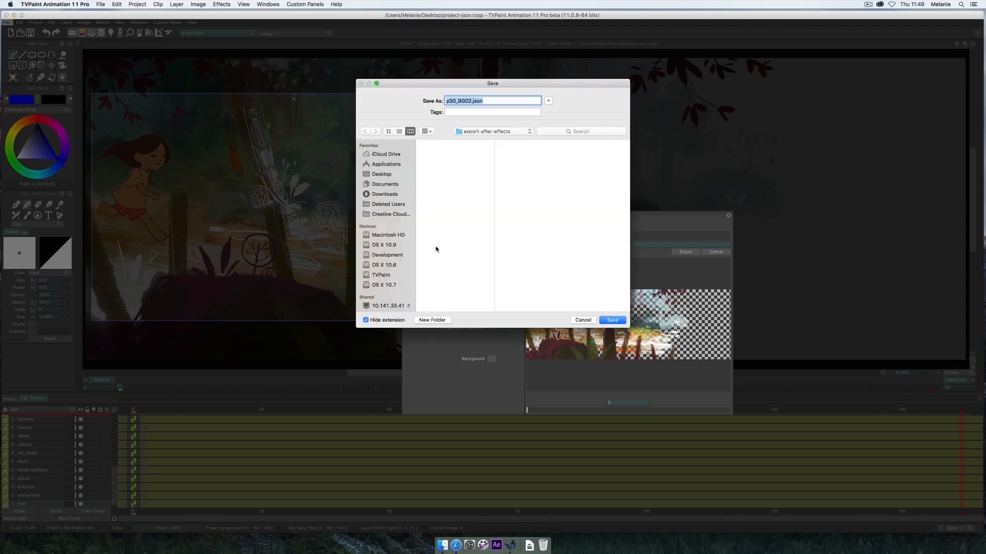
pyautogui.click(387, 175)
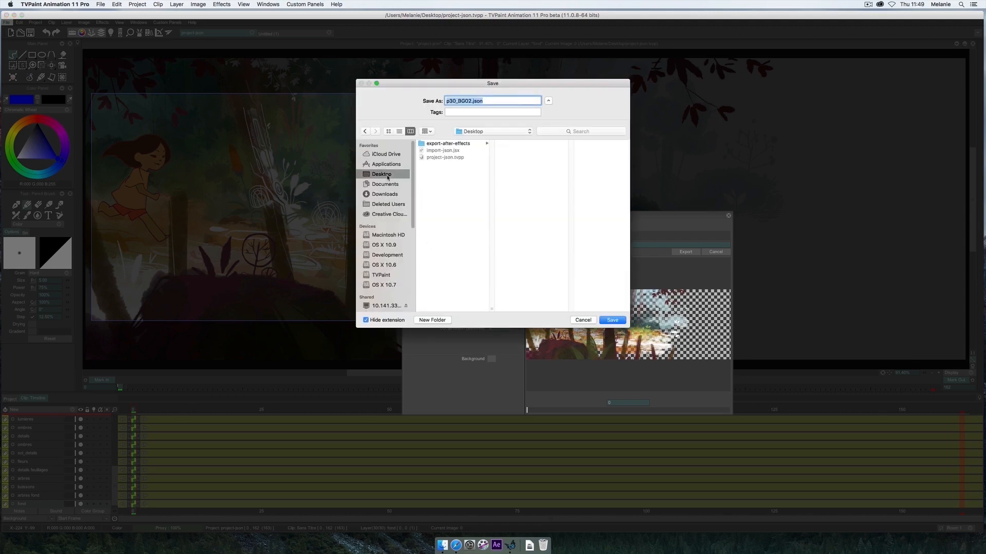
pyautogui.click(467, 145)
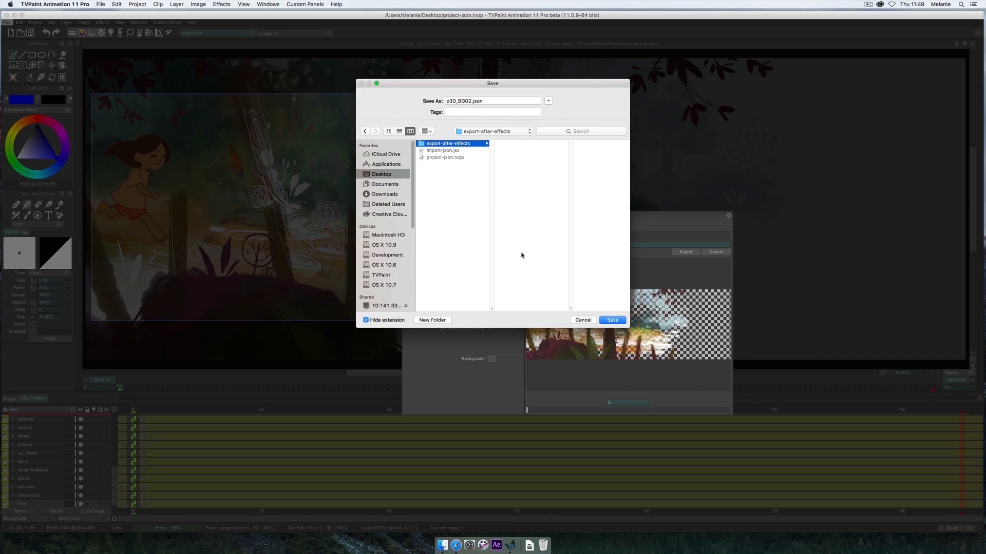
pyautogui.click(612, 321)
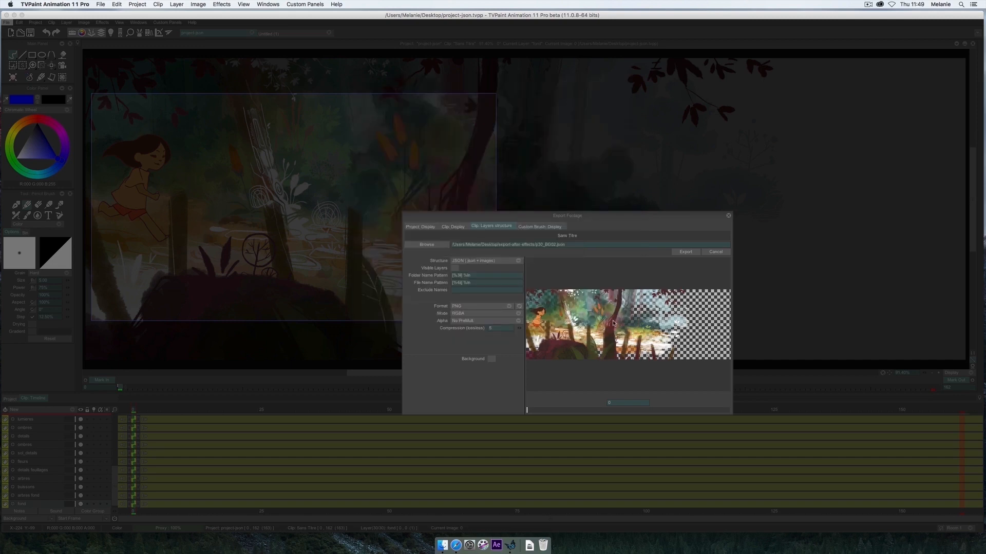
pyautogui.click(688, 254)
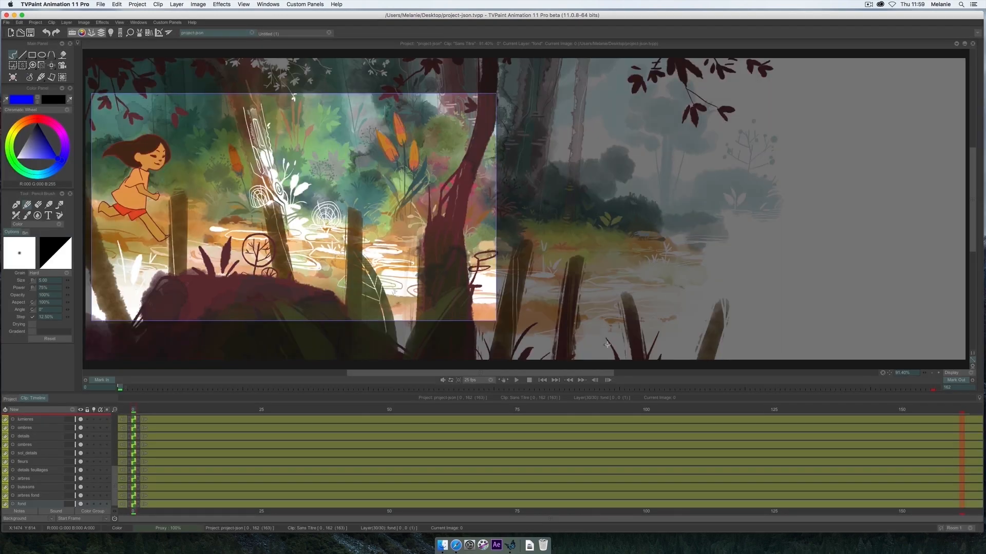
# Open the export-after-effects folder on the desktop, enlarge its window to examine the exported contents, and close it.
pyautogui.press('F11')
pyautogui.click(704, 192)
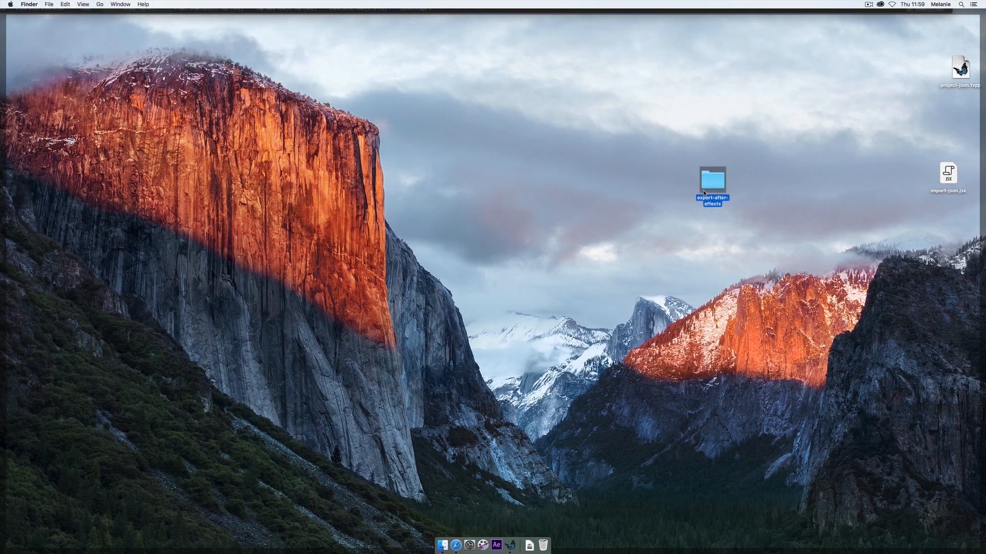
pyautogui.doubleClick(718, 185)
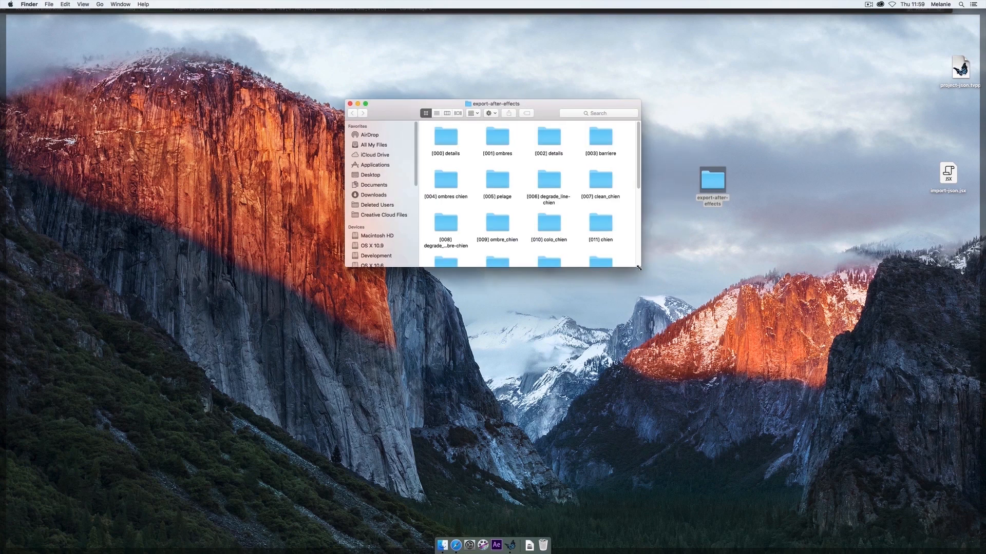
pyautogui.moveTo(640, 266); pyautogui.dragTo(659, 503)
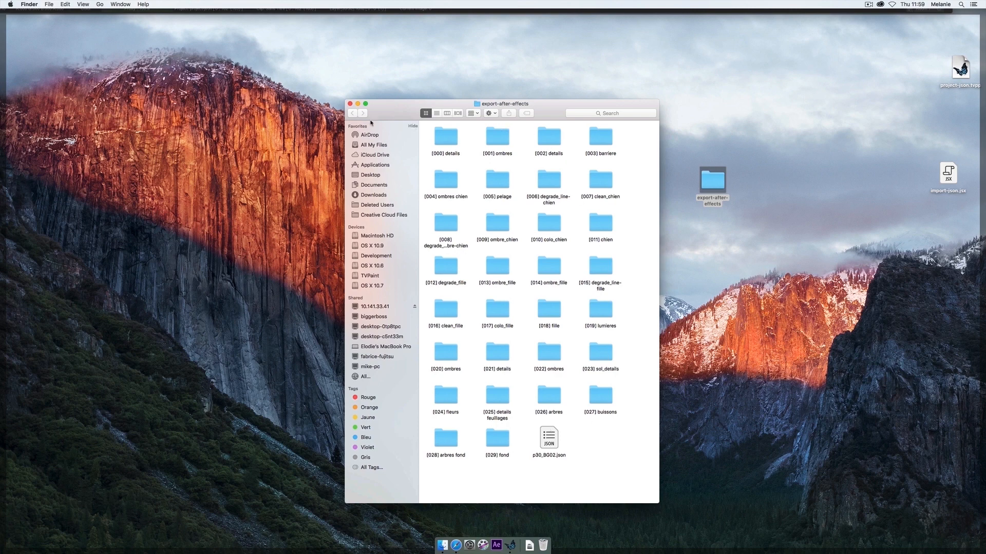
pyautogui.click(350, 104)
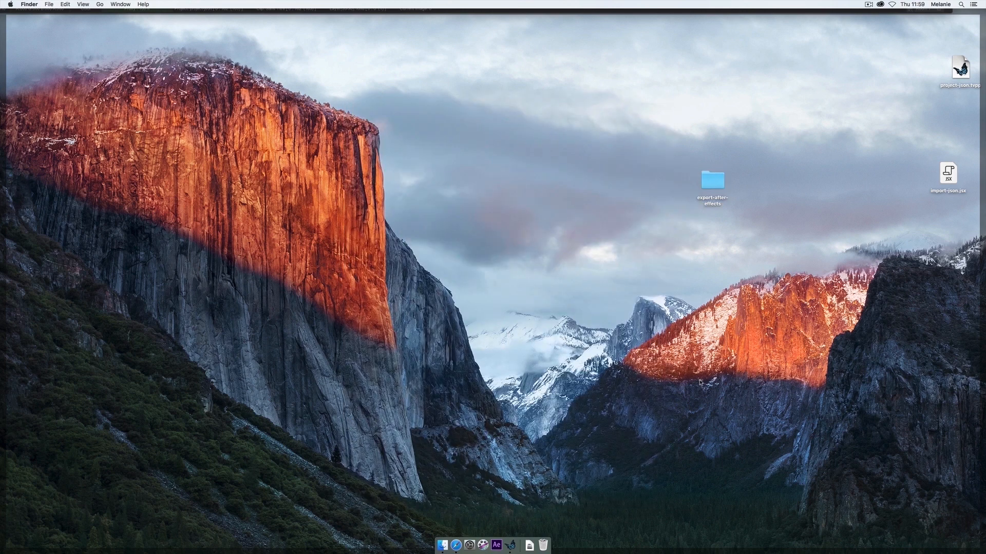
# Switch to After Effects and run the import-json.jsx script from the desktop.
pyautogui.click(496, 544)
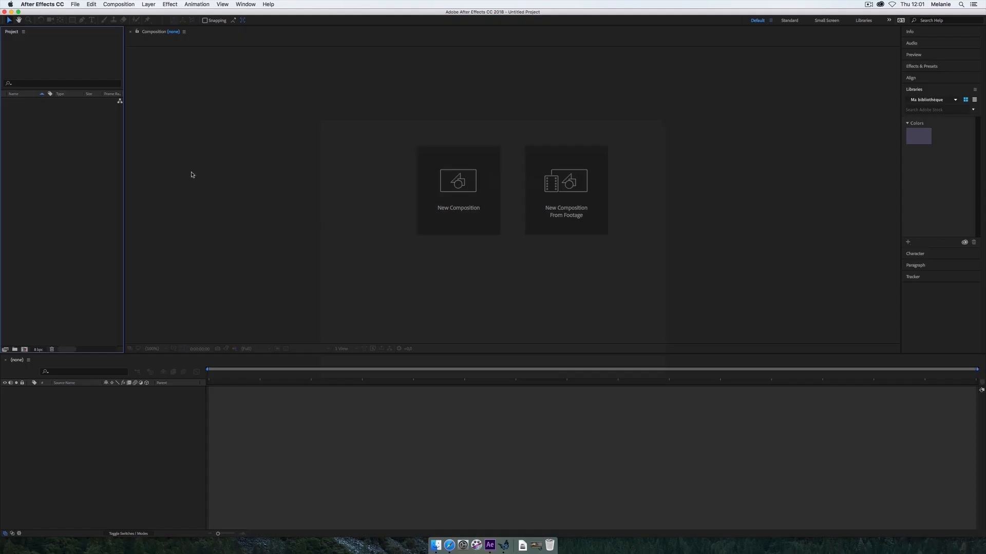
pyautogui.click(76, 5)
pyautogui.moveTo(112, 204)
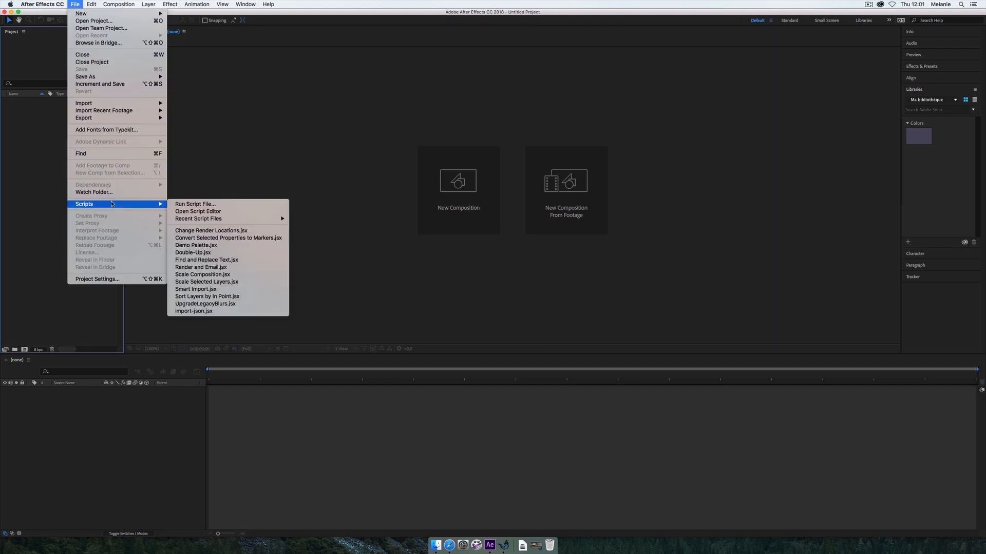
pyautogui.click(190, 206)
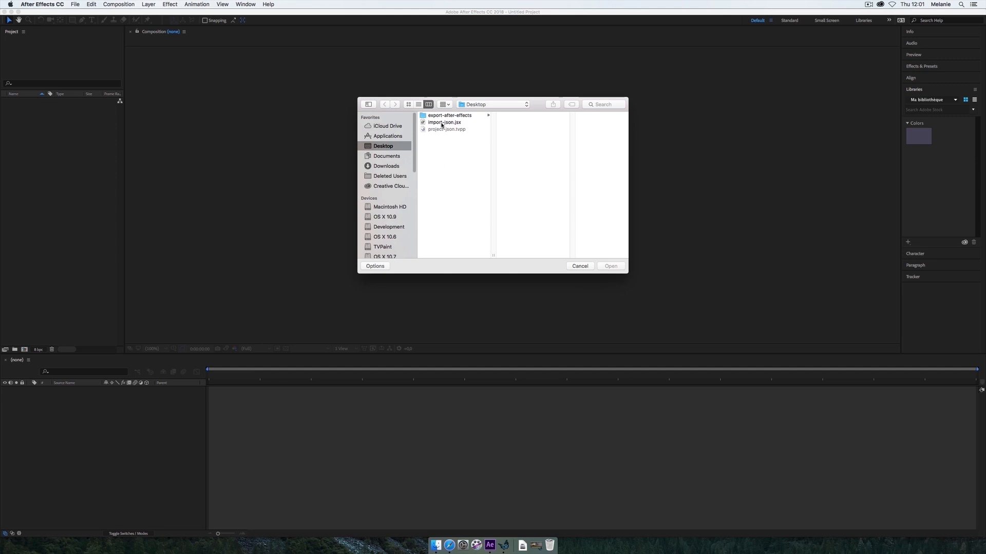
pyautogui.click(441, 125)
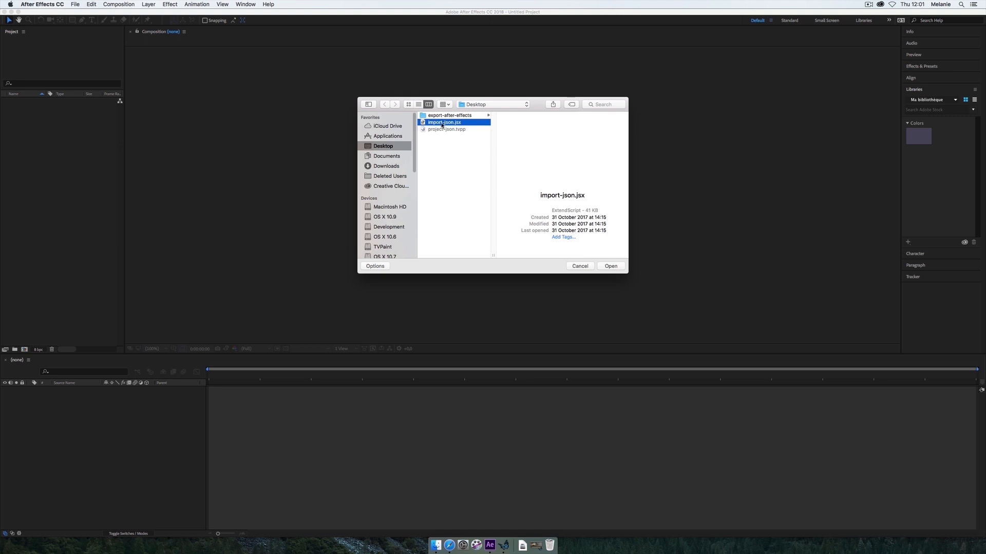
pyautogui.doubleClick(441, 123)
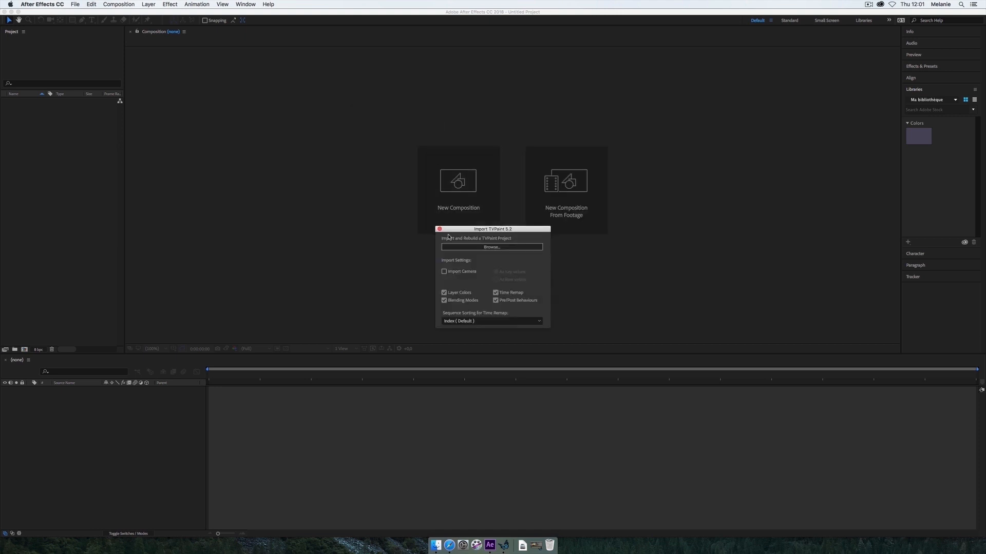
# Enable Import Camera with key values, import p30_BG02.json from the desktop's export-after-effects folder, and close the import dialog.
pyautogui.click(444, 272)
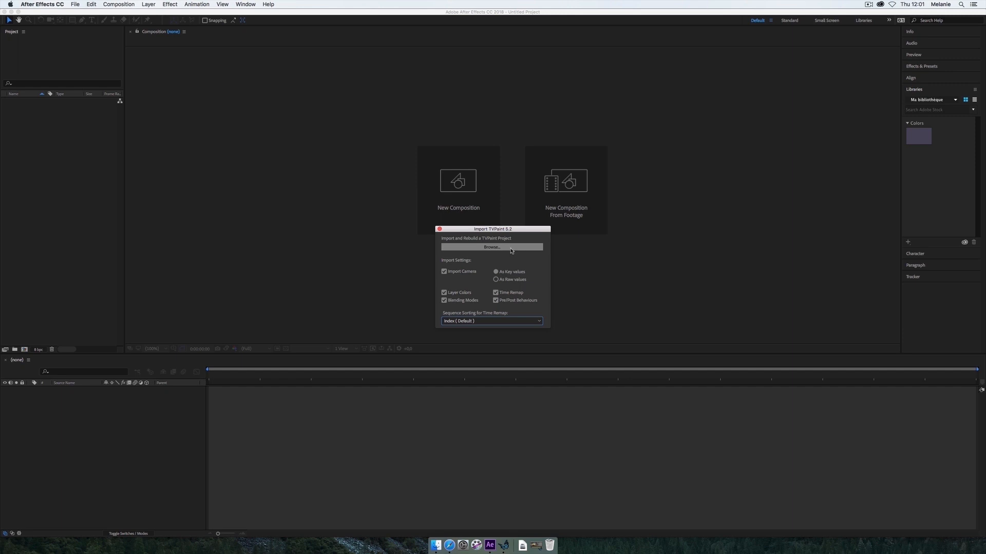
pyautogui.click(511, 251)
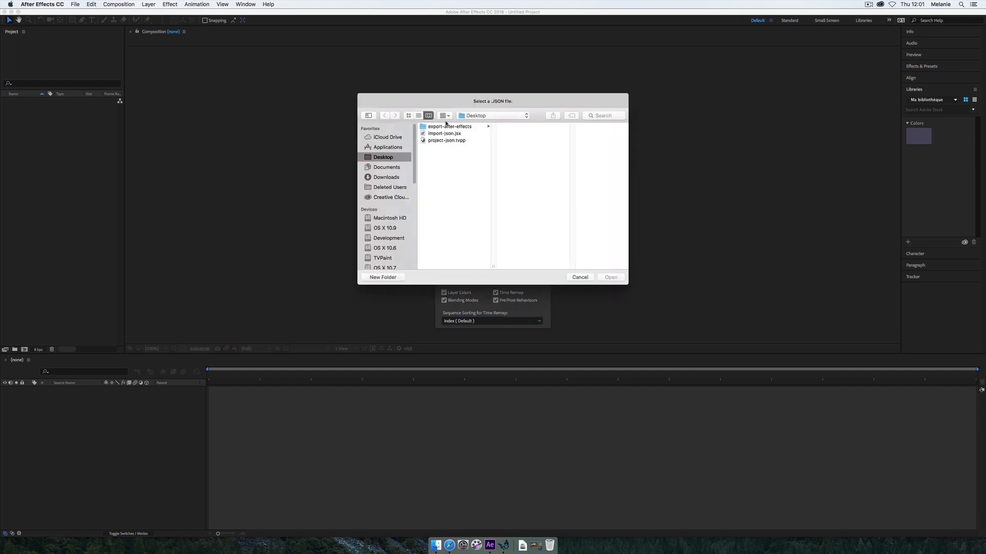
pyautogui.click(447, 127)
pyautogui.scroll(-5, 534, 218)
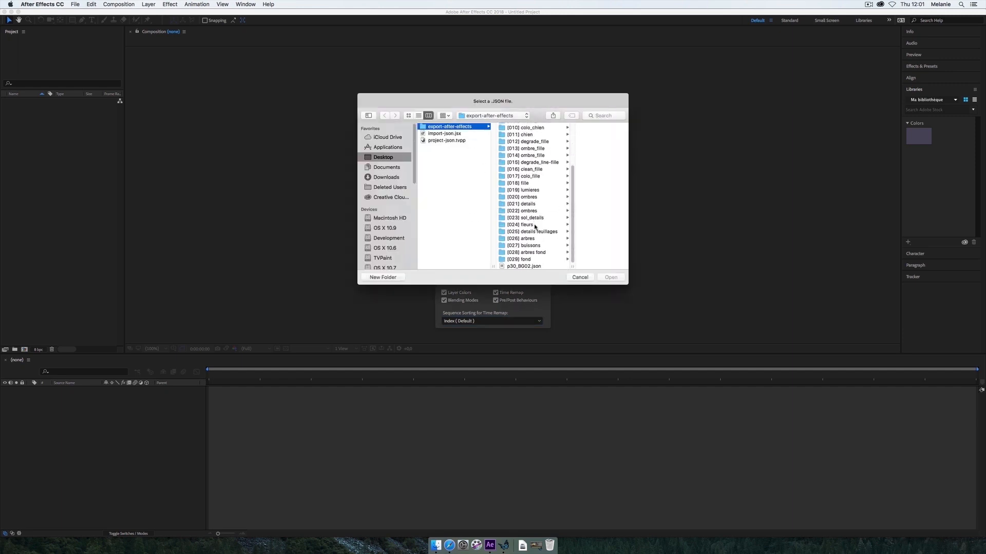
pyautogui.click(536, 267)
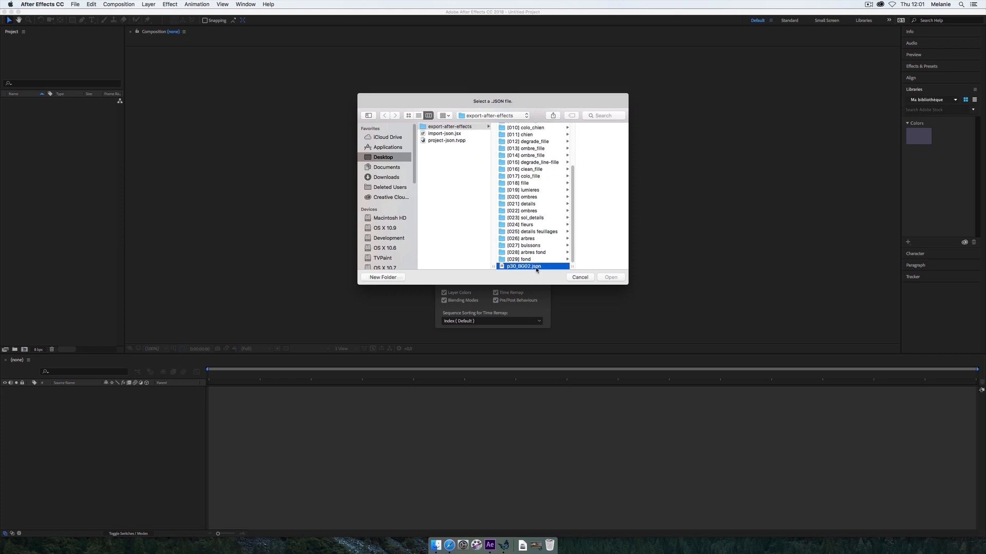
pyautogui.doubleClick(537, 266)
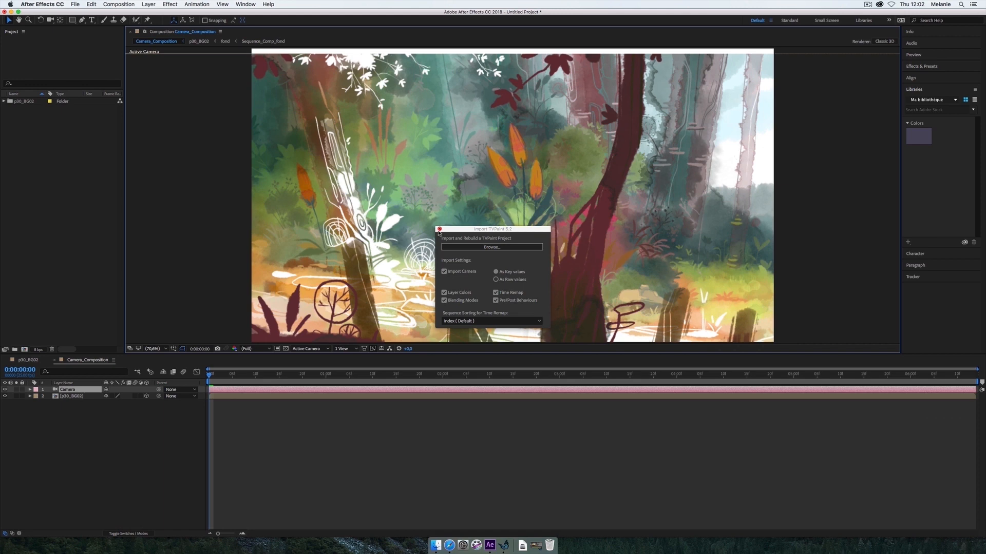
pyautogui.click(439, 229)
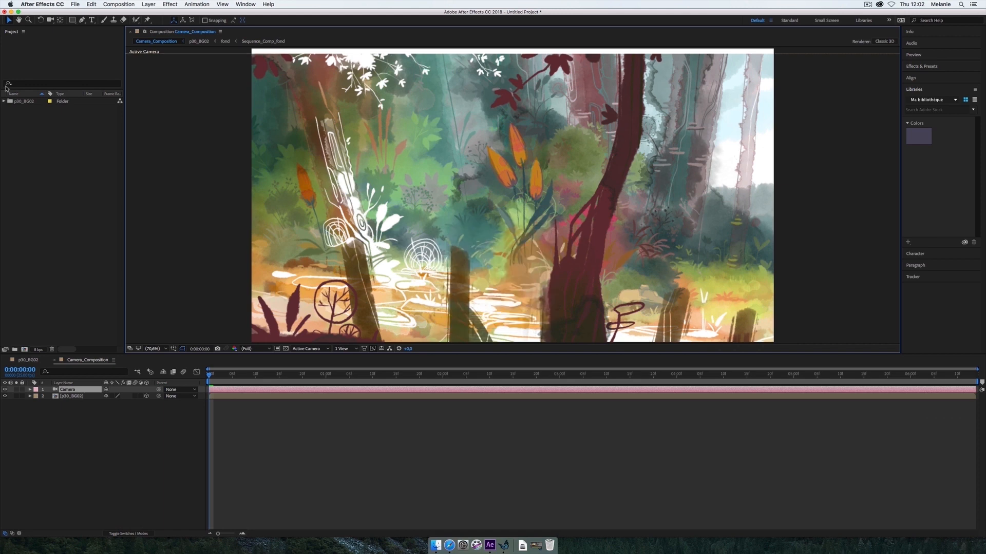
# Expand the imported p30_BG02 folder, open the p30_BG02 composition, preview its animation and look through its layer stack.
pyautogui.click(4, 101)
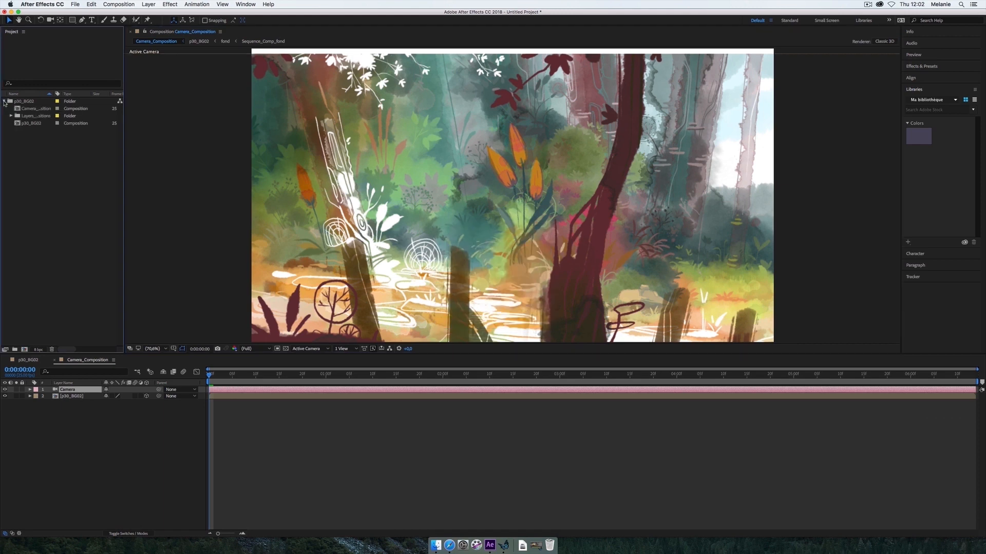
pyautogui.doubleClick(31, 123)
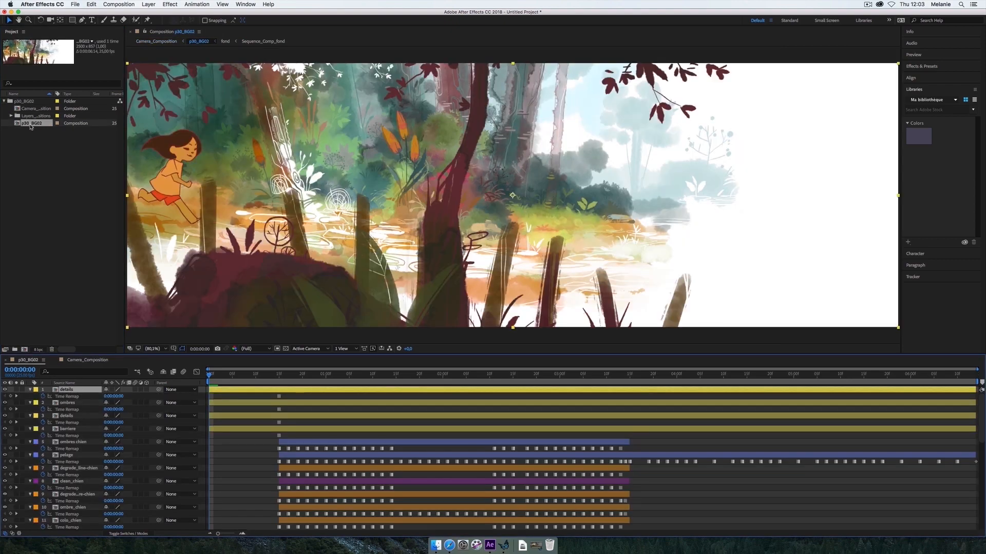
pyautogui.press('space')
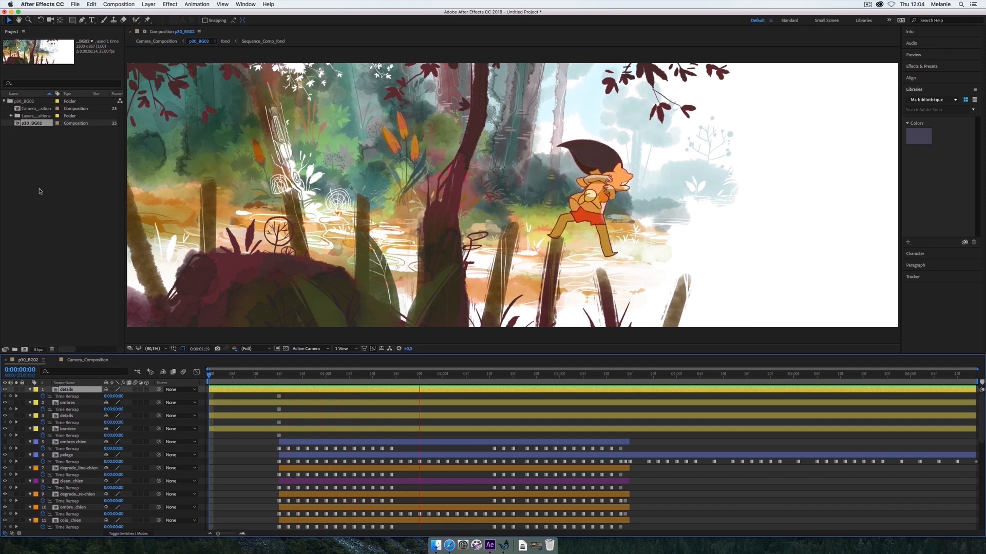
pyautogui.press('space')
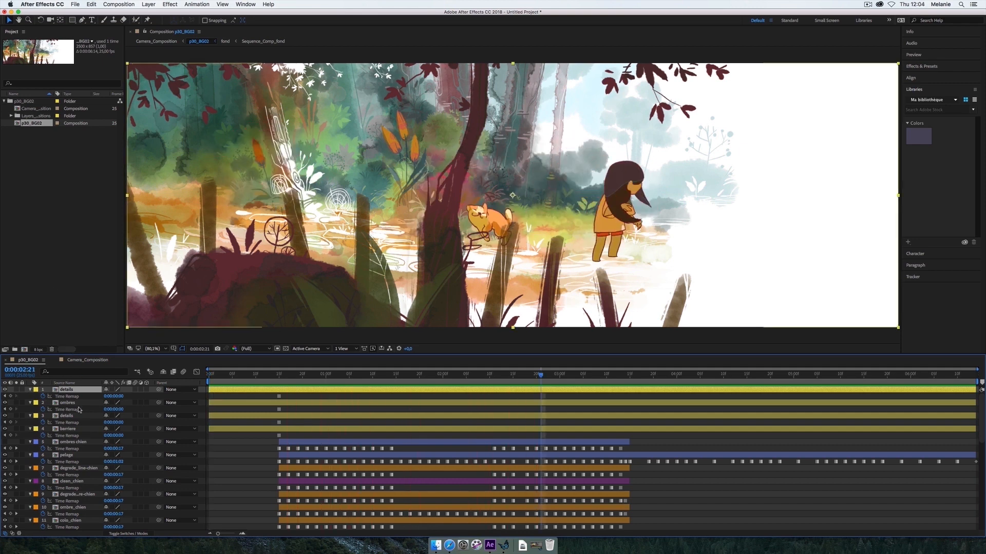
pyautogui.scroll(-15, 79, 409)
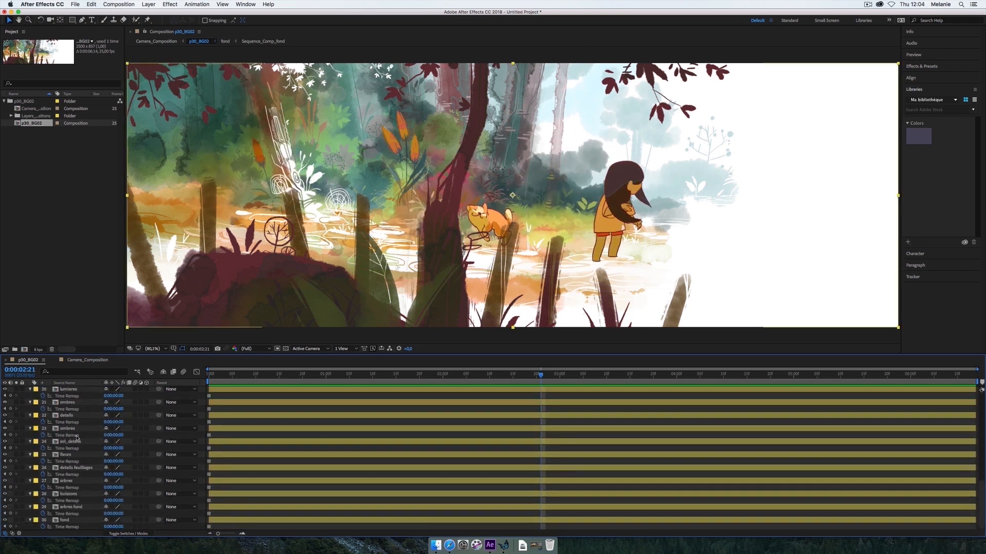
pyautogui.scroll(15, 77, 439)
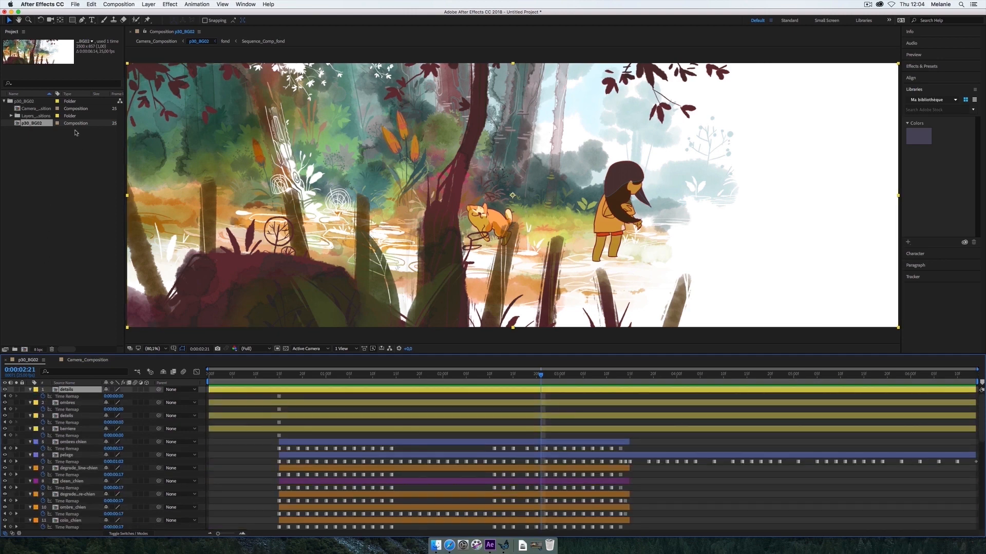
# Open Camera_Composition to view the animation through the camera and return the playhead to the first frame.
pyautogui.click(36, 110)
pyautogui.doubleClick(36, 109)
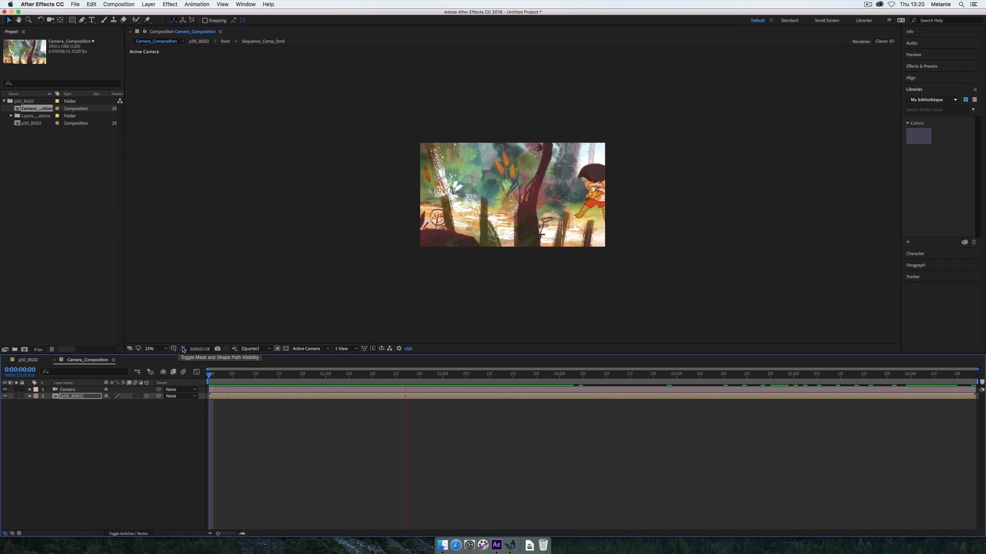
pyautogui.moveTo(281, 378); pyautogui.dragTo(177, 393)
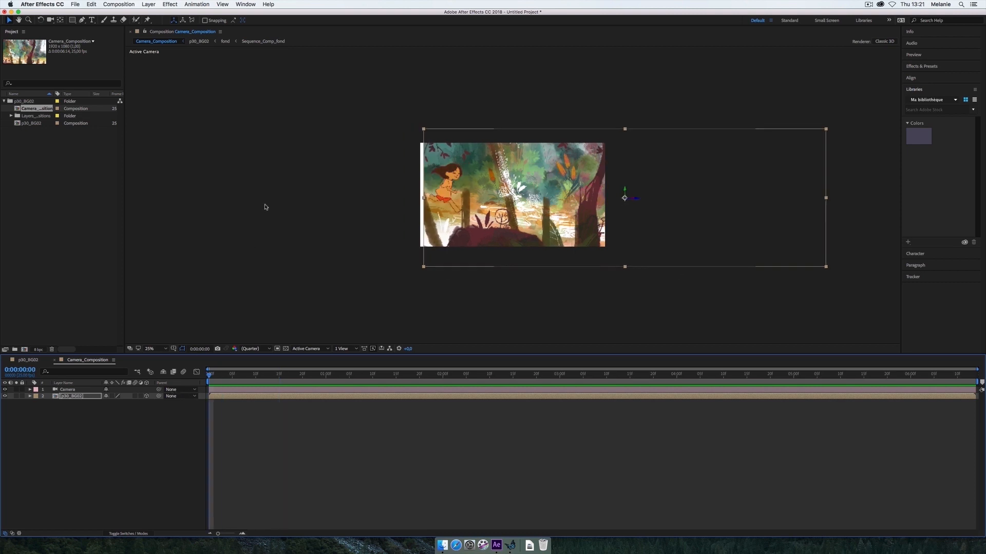
# Expand the Layers_Compositions folder, examine several of its layer compositions and image sequence folders, and collapse it.
pyautogui.click(11, 116)
pyautogui.click(45, 117)
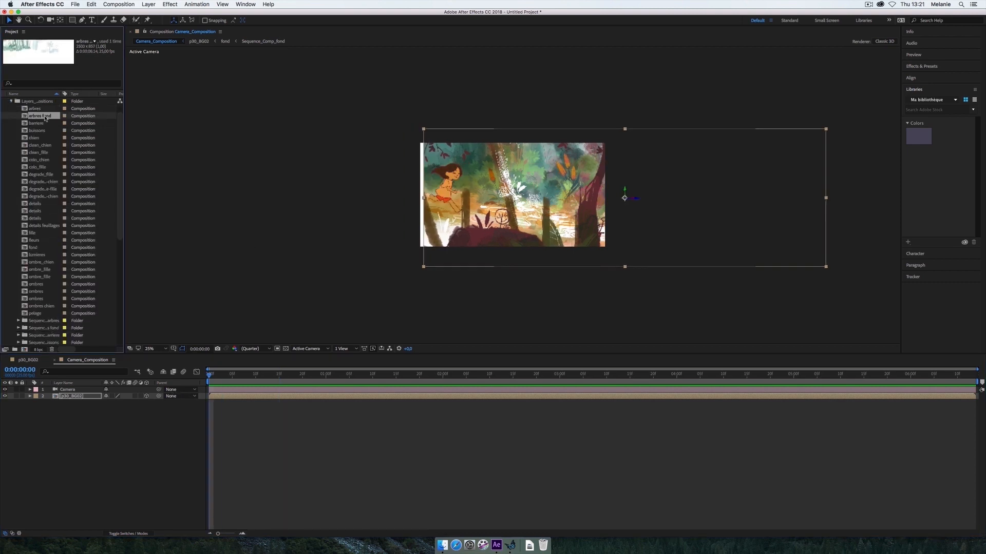
pyautogui.click(43, 123)
pyautogui.click(43, 146)
pyautogui.click(44, 167)
pyautogui.click(44, 204)
pyautogui.click(43, 233)
pyautogui.scroll(2, 43, 234)
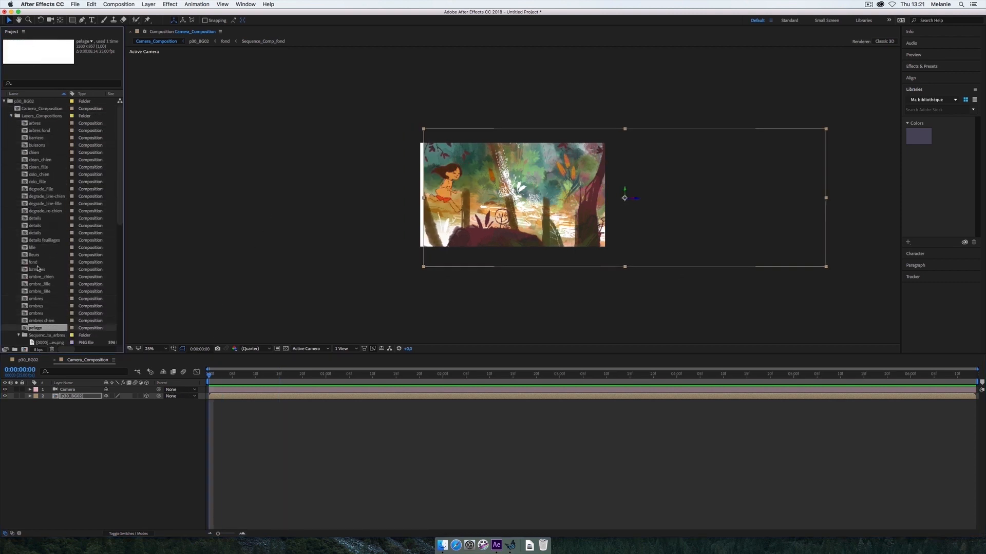
pyautogui.click(11, 116)
# Reopen the p30_BG02 composition, review its timeline layers and play the animation from the start.
pyautogui.click(43, 125)
pyautogui.doubleClick(43, 124)
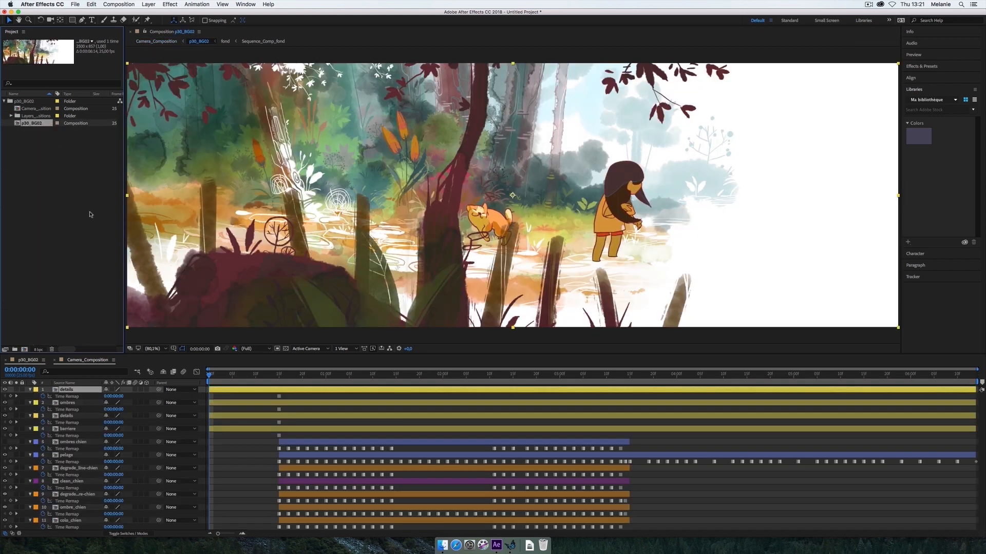
pyautogui.scroll(-3, 155, 416)
pyautogui.scroll(5, 155, 416)
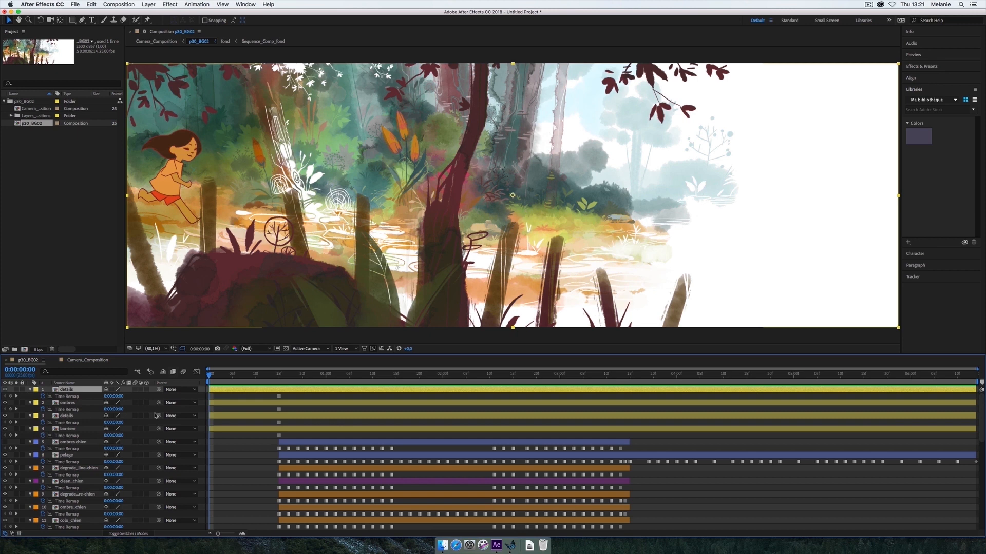
pyautogui.press('space')
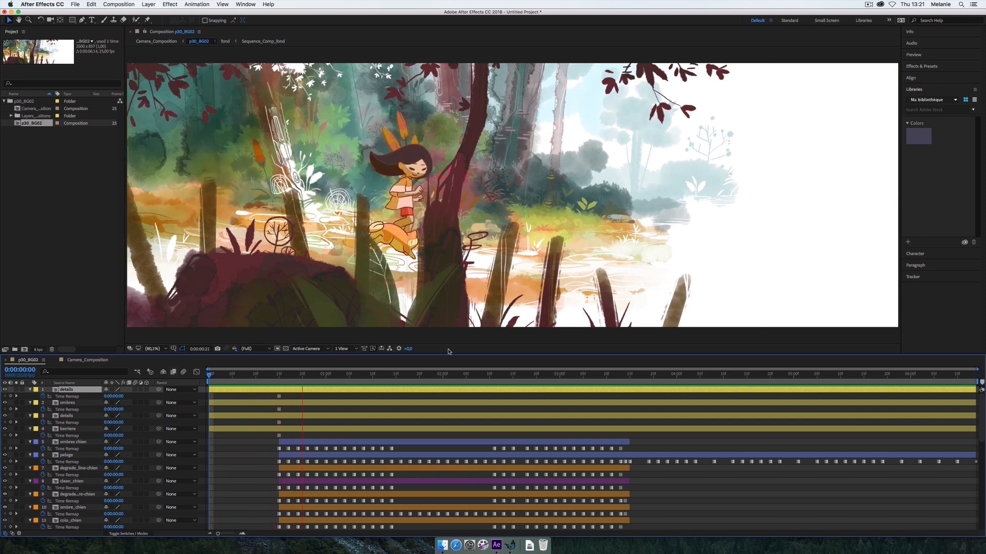